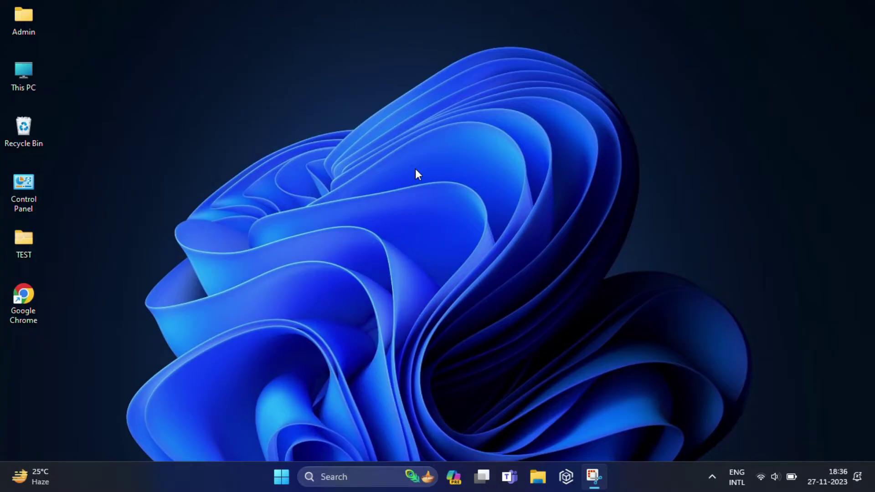
Run winver to confirm Windows 11 Version 23H2, build 22631.2715, then close About Windows.
key(super+r)
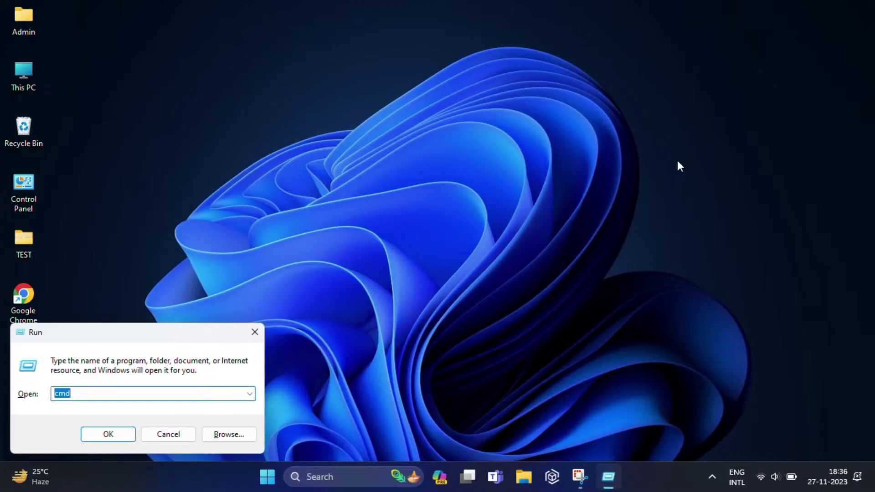
drag(122, 337, 197, 146)
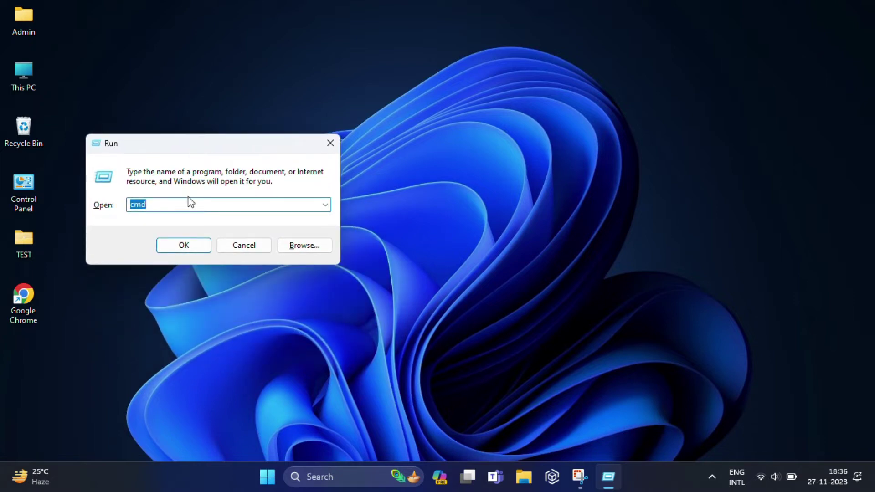
text(w)
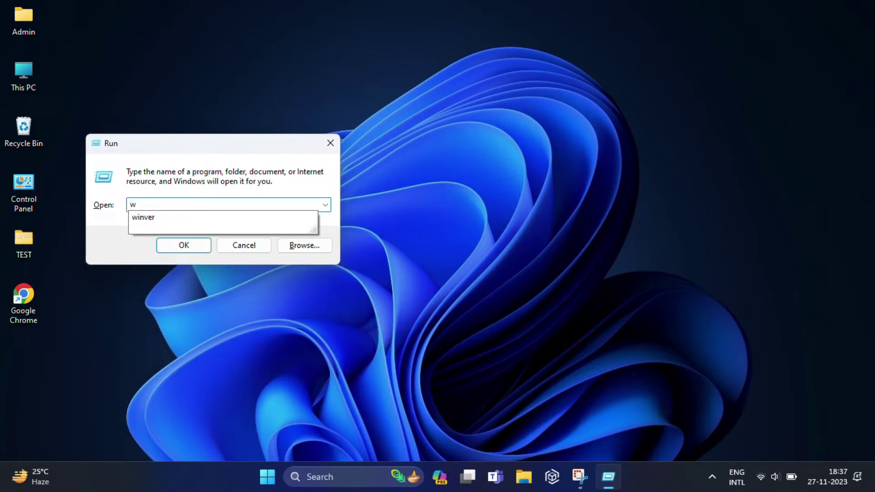
text(inver)
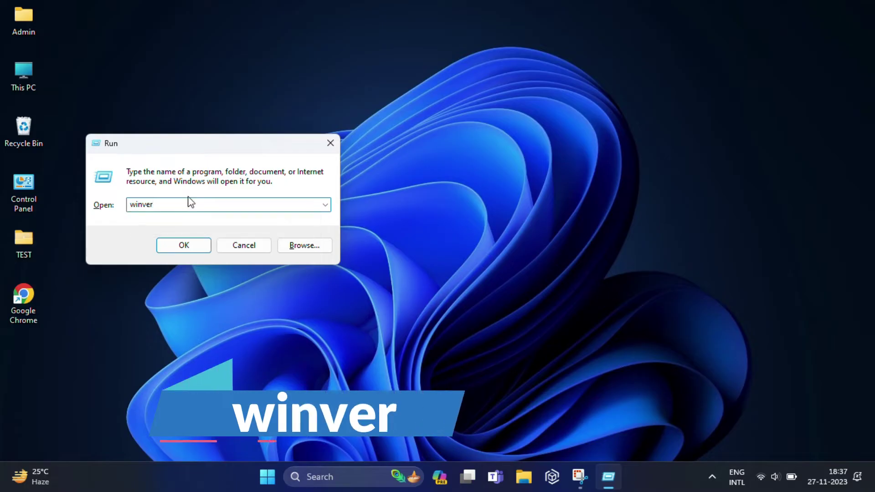
click(172, 253)
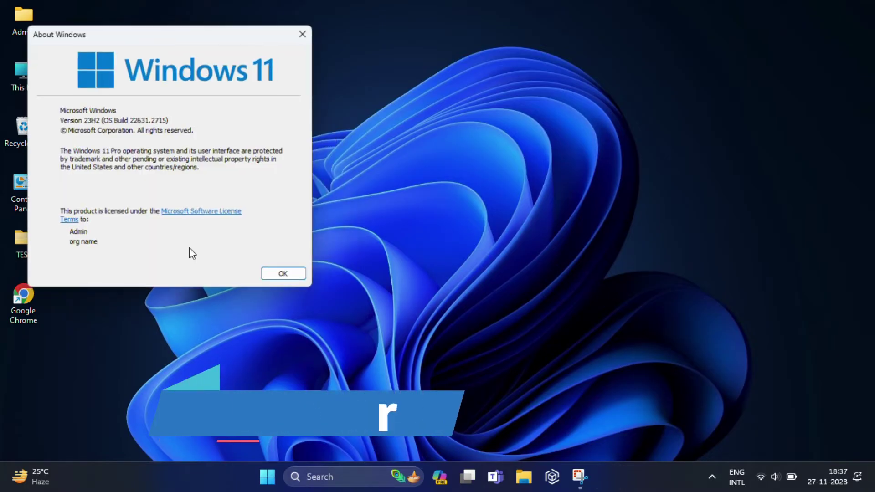
drag(180, 34, 215, 51)
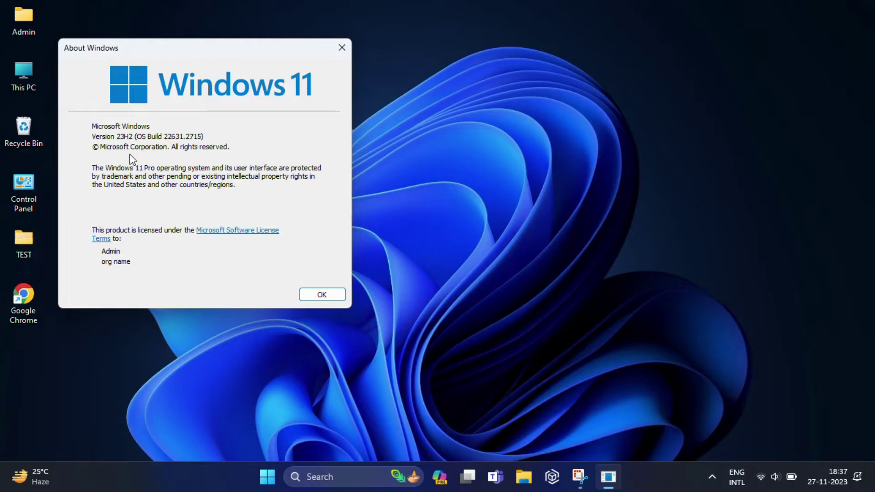
key(Escape)
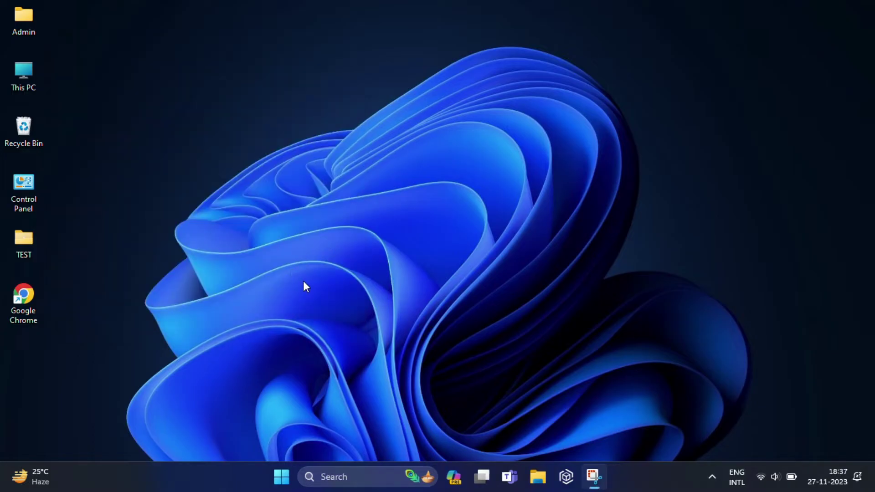
Open Settings to System > Recovery and confirm the Go back option is unavailable.
click(282, 477)
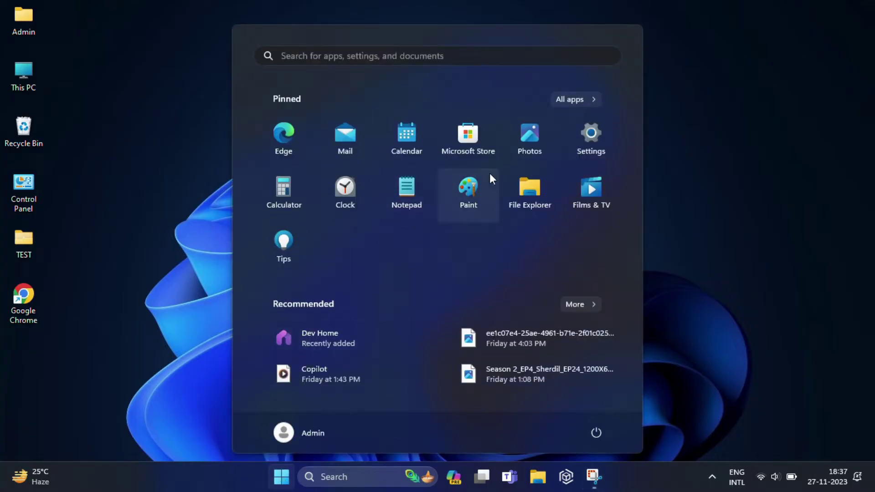
click(592, 137)
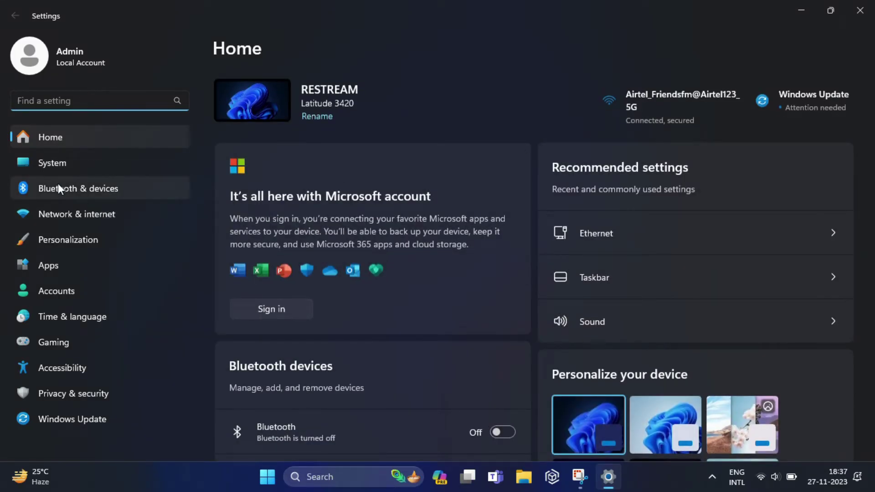
click(59, 160)
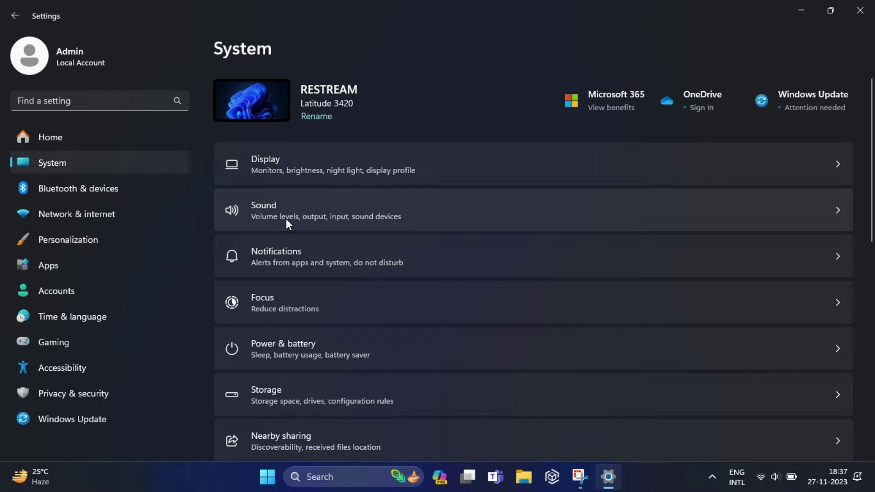
scroll(300, 206, down, 5)
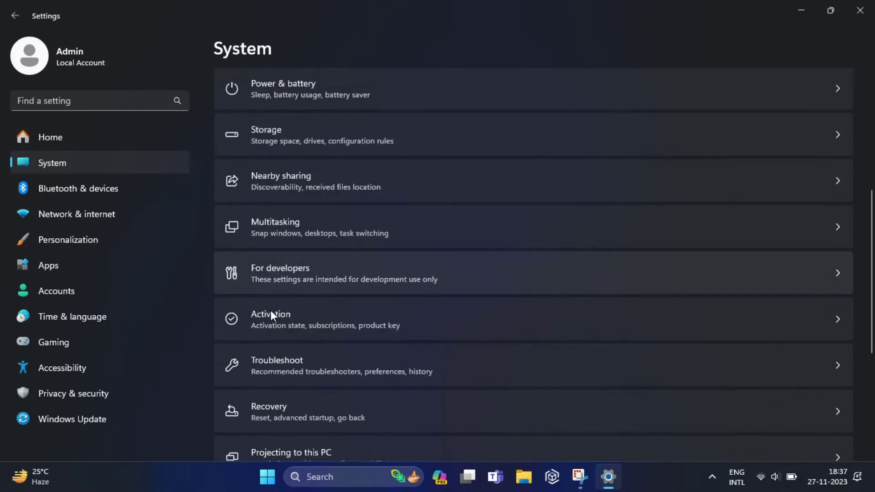
scroll(275, 379, down, 3)
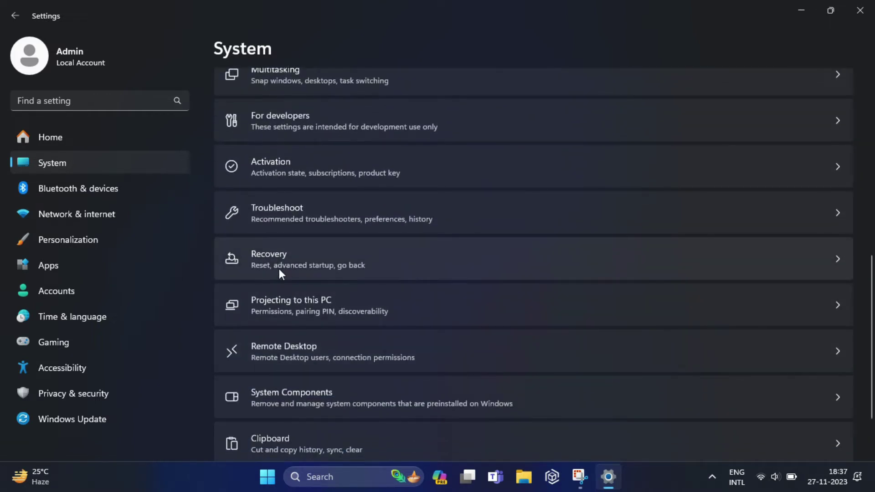
click(298, 261)
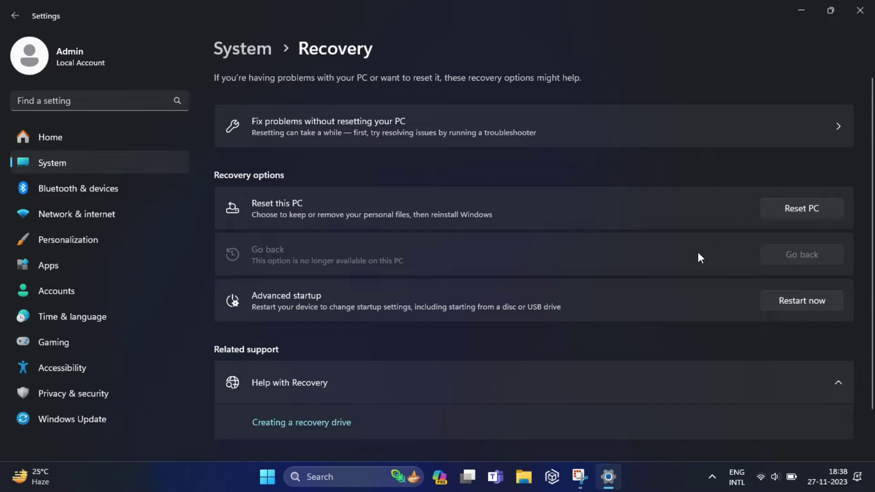
scroll(553, 270, down, 2)
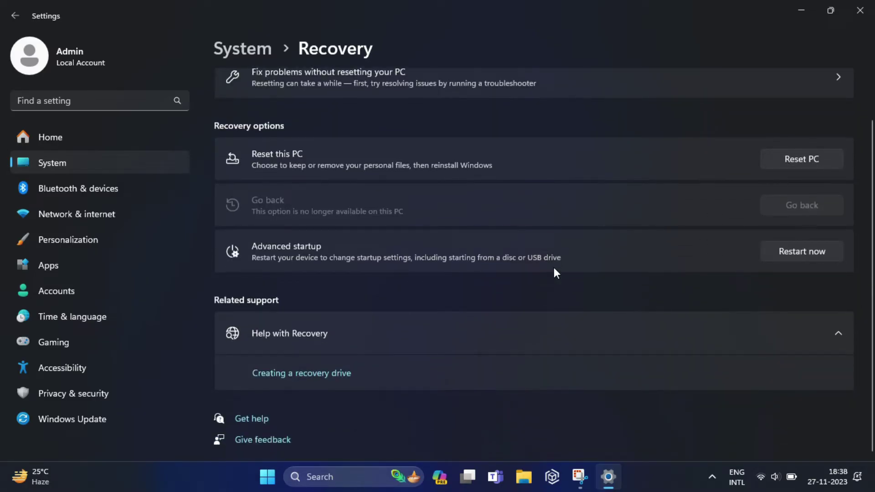
scroll(554, 270, up, 2)
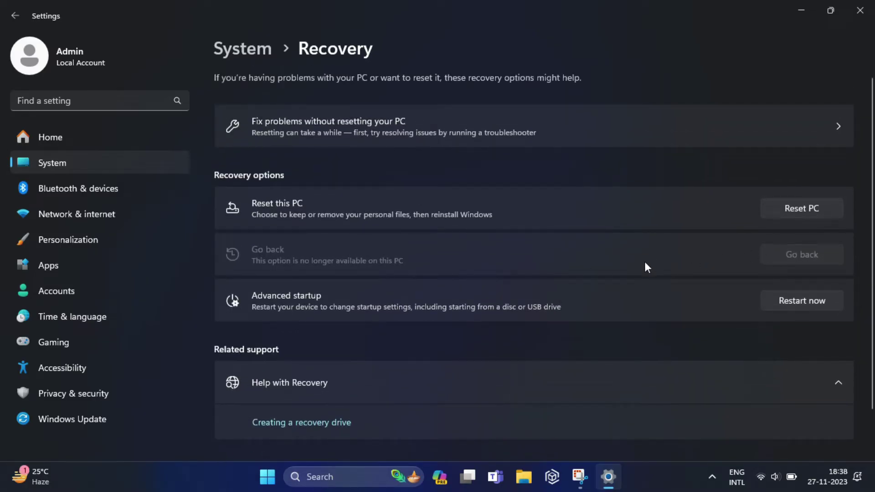
Open the Update history page under Windows Update settings.
click(50, 136)
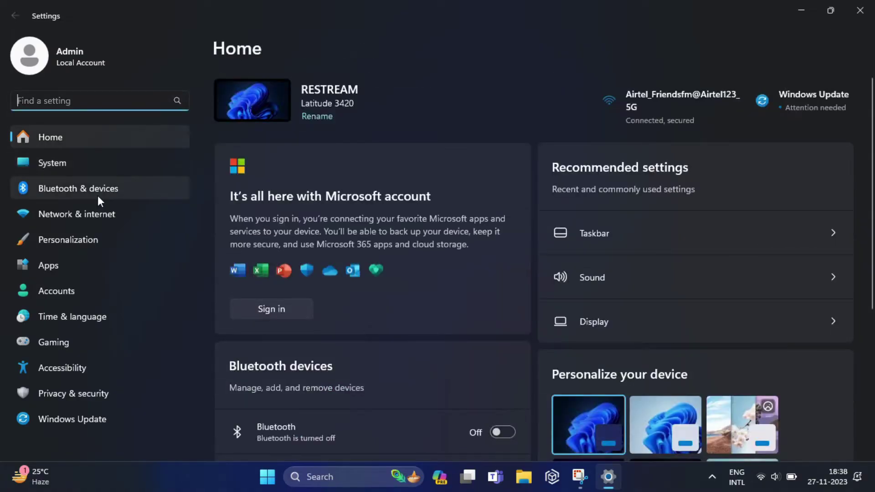
click(70, 417)
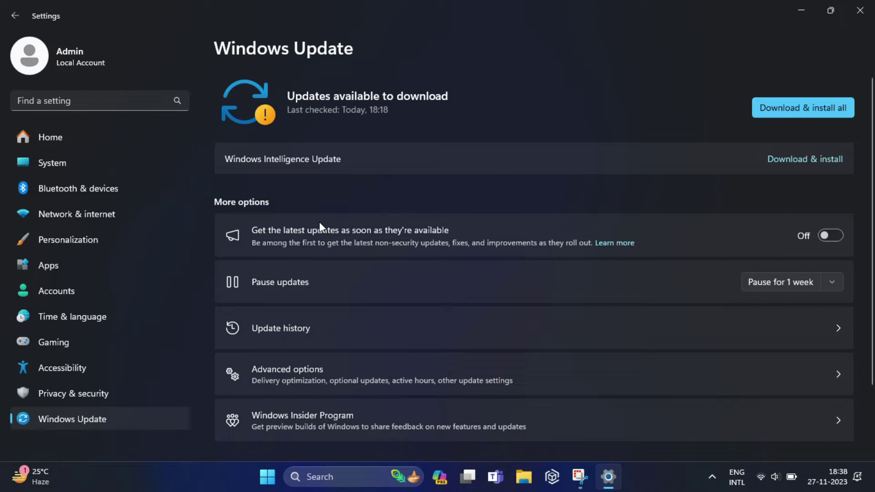
scroll(320, 224, down, 2)
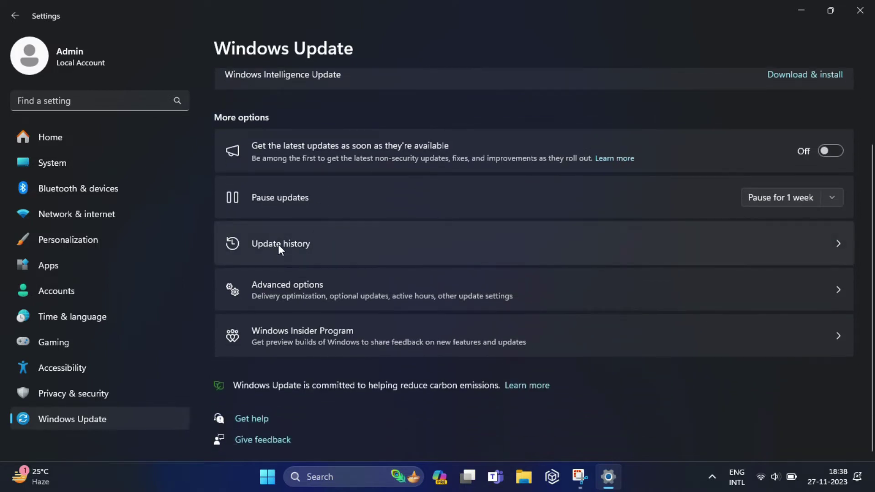
click(278, 245)
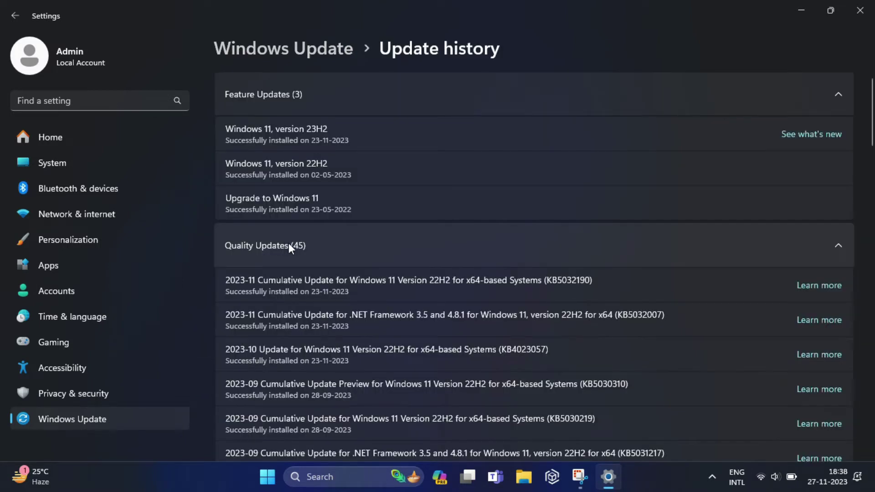
Scroll through the Feature, Quality, Driver, Definition and Other updates to Related settings.
scroll(295, 240, down, 2)
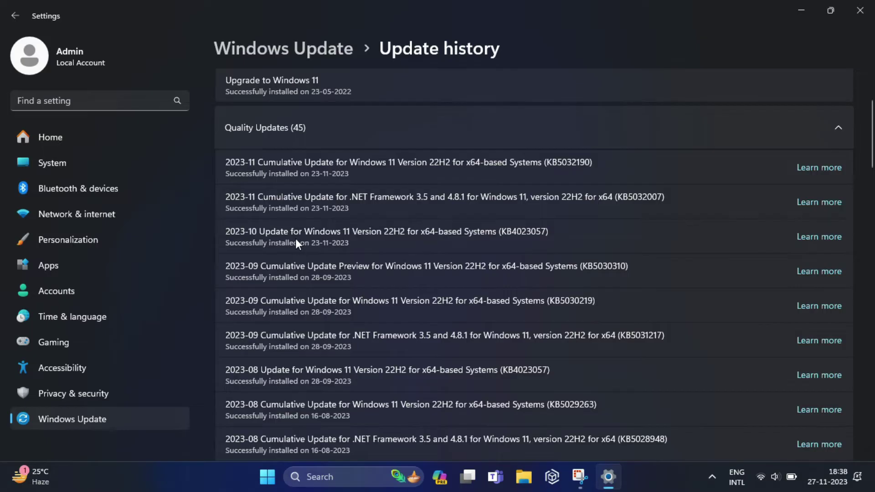
scroll(295, 243, down, 1)
scroll(296, 239, down, 1)
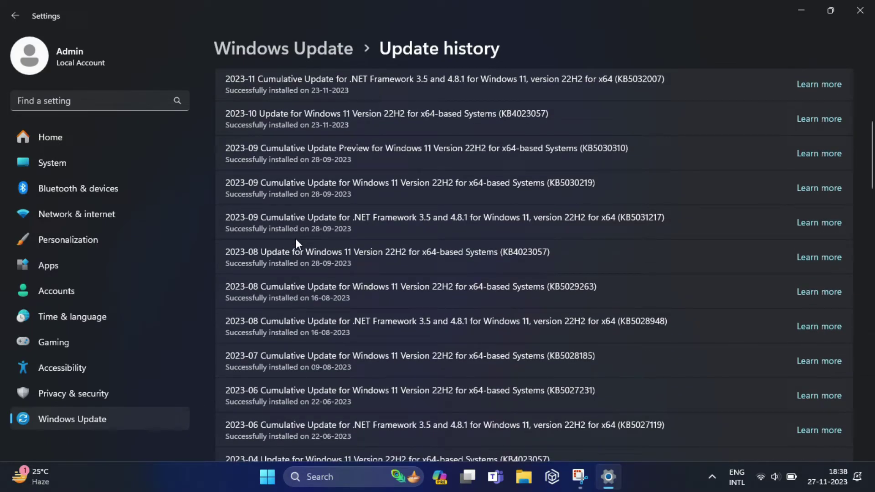
scroll(296, 239, up, 4)
scroll(296, 239, down, 9)
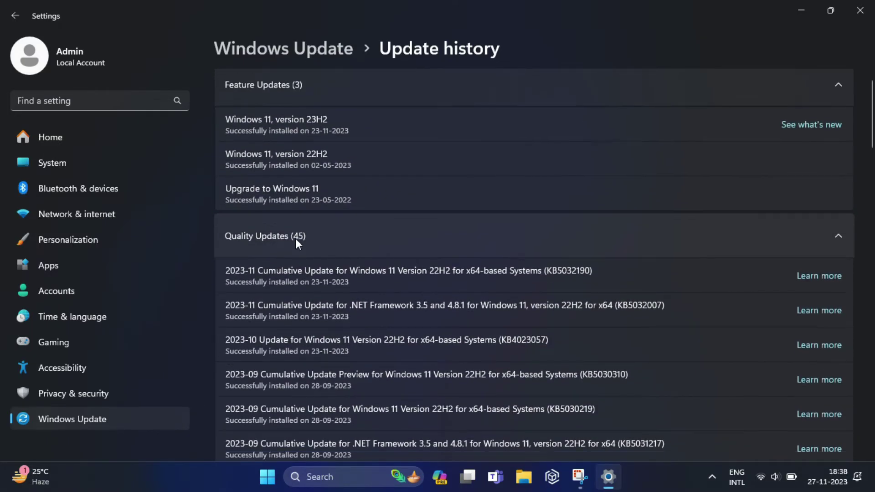
scroll(296, 239, down, 18)
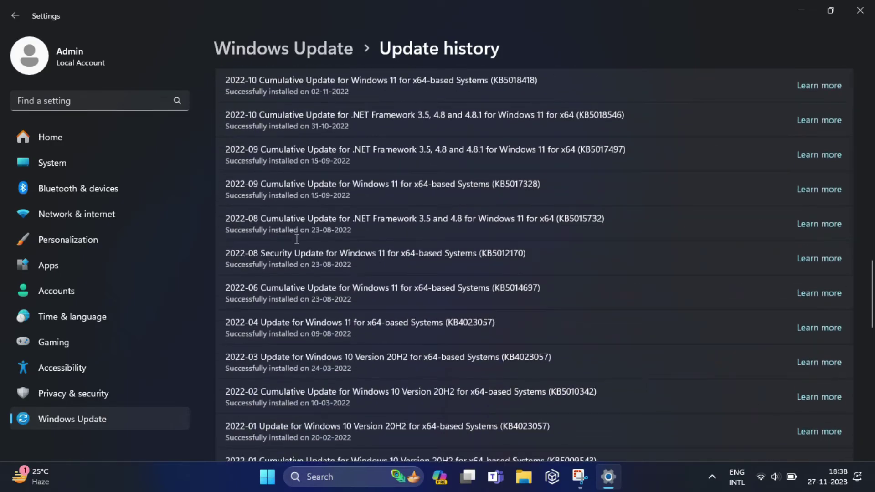
scroll(297, 239, down, 2)
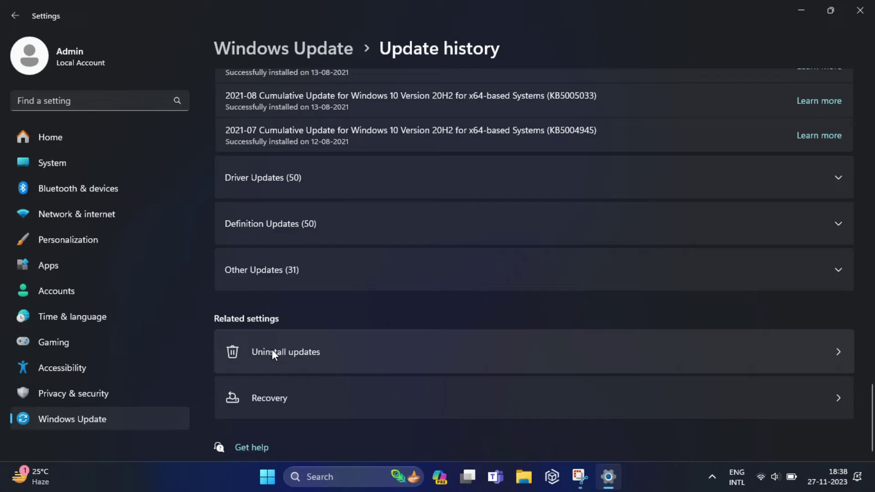
Uninstall the KB5027397 Windows 11 23H2 Enablement Package update from Uninstall updates.
click(290, 351)
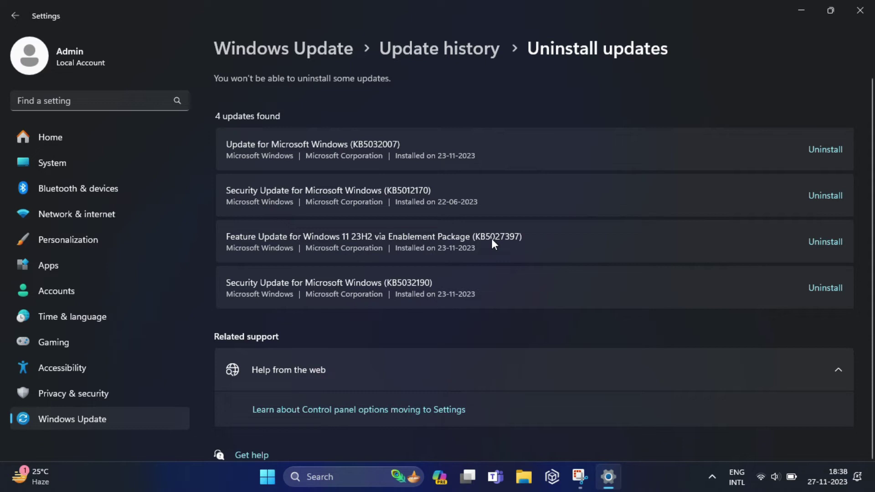
click(825, 241)
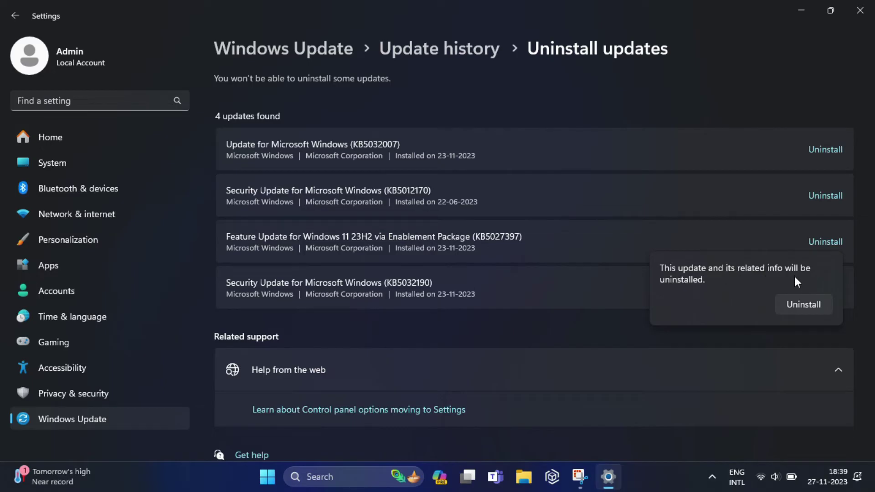
click(797, 303)
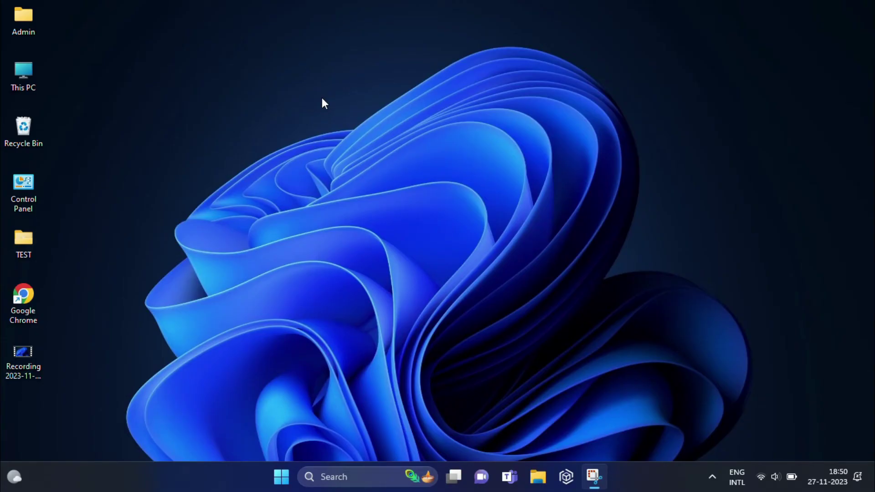
key(super+r)
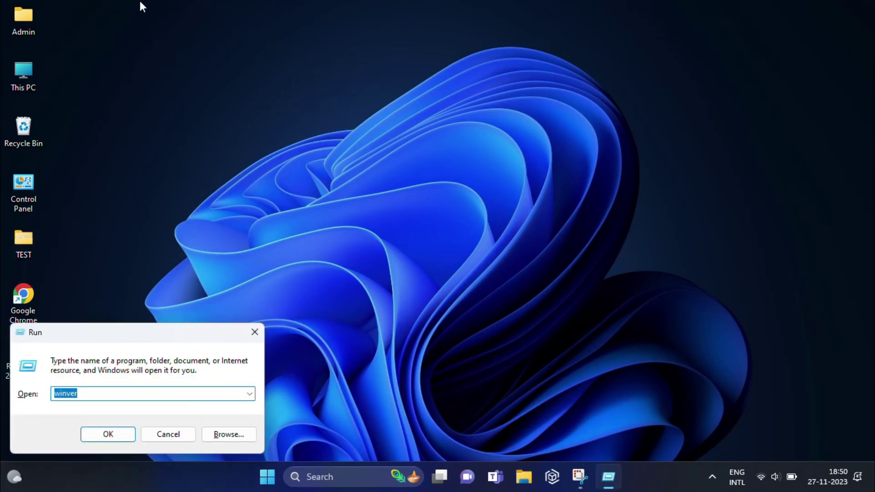
drag(126, 338, 183, 103)
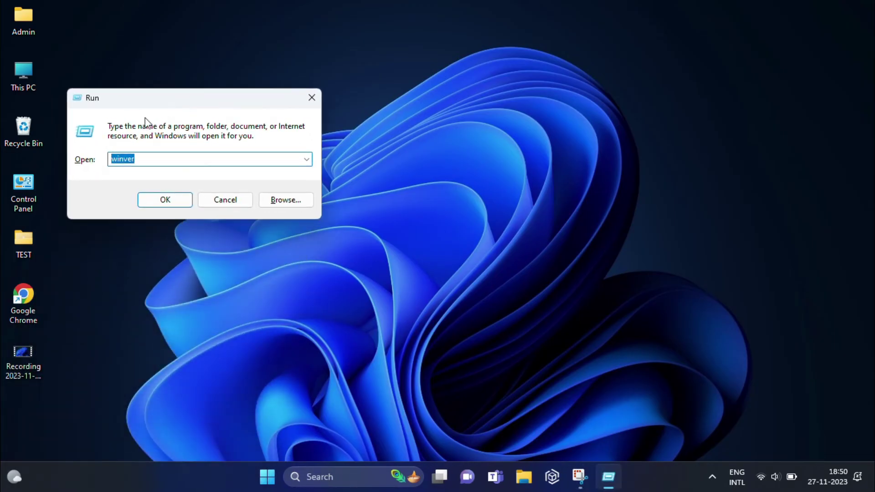
click(168, 201)
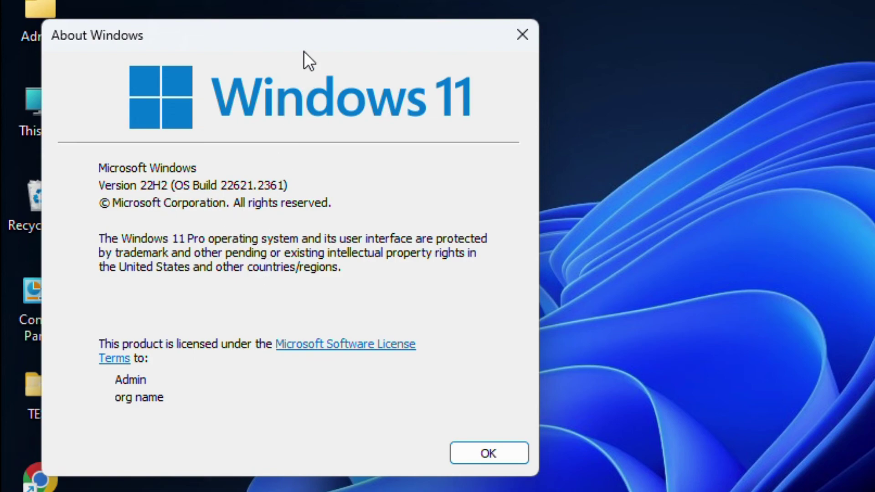
drag(307, 47, 340, 42)
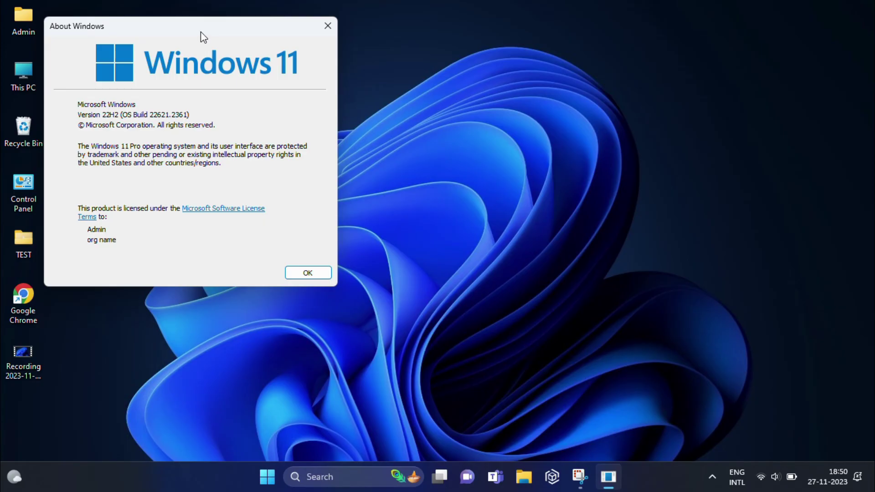
drag(203, 37, 469, 126)
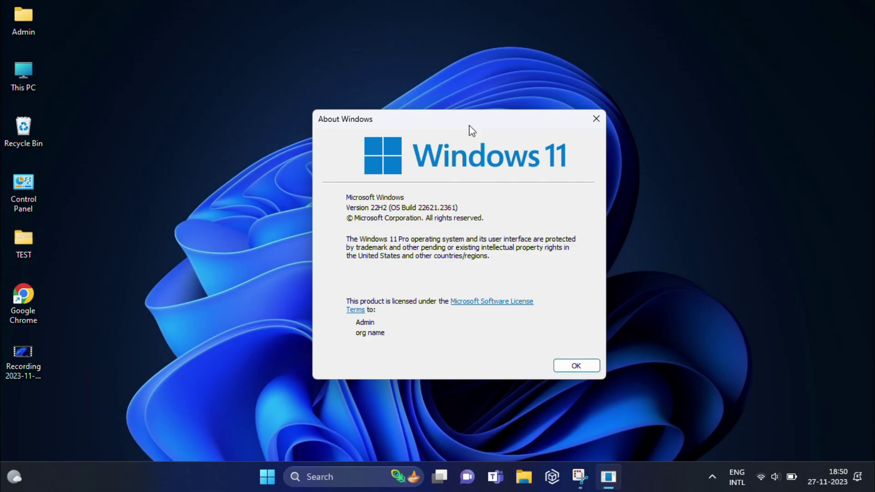
click(576, 366)
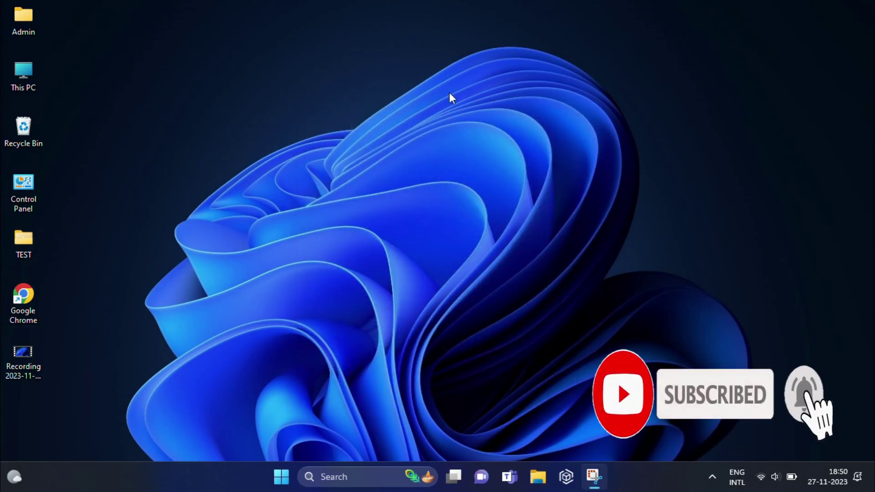